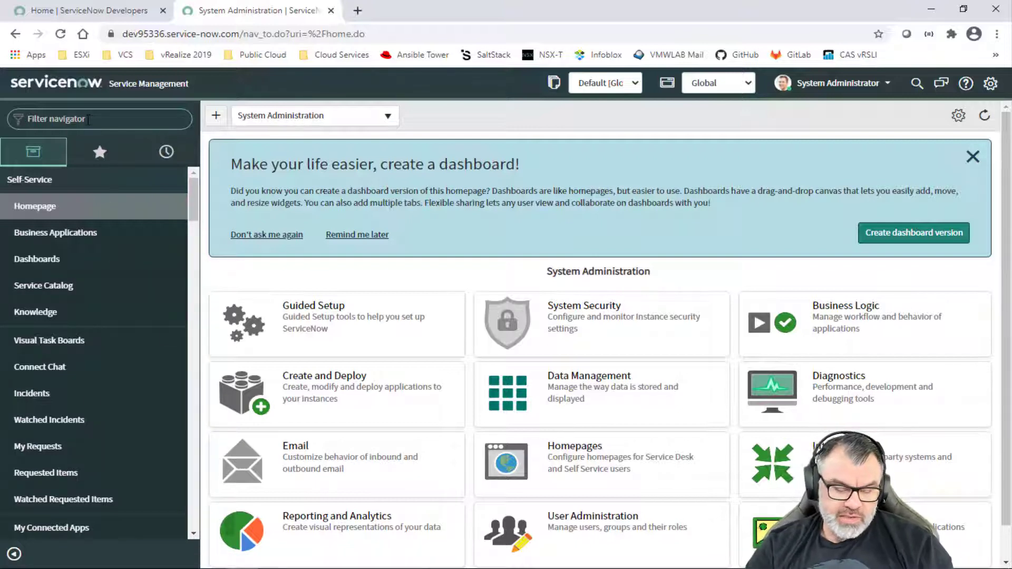
Step: Filter the navigator for 'system security' and open the Users list (614 records)
{"action": "type", "text": "system se"}
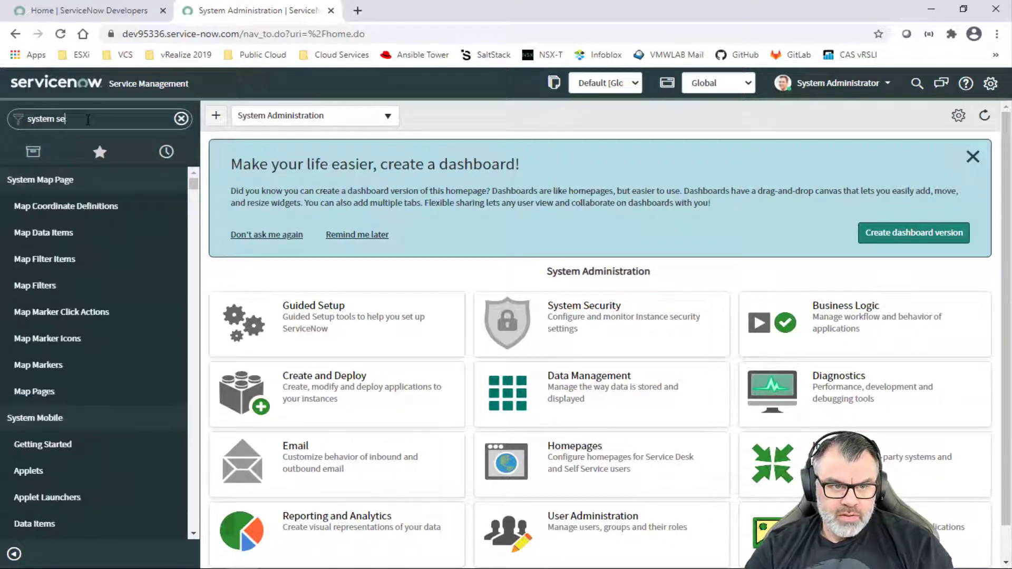
{"action": "type", "text": "curity"}
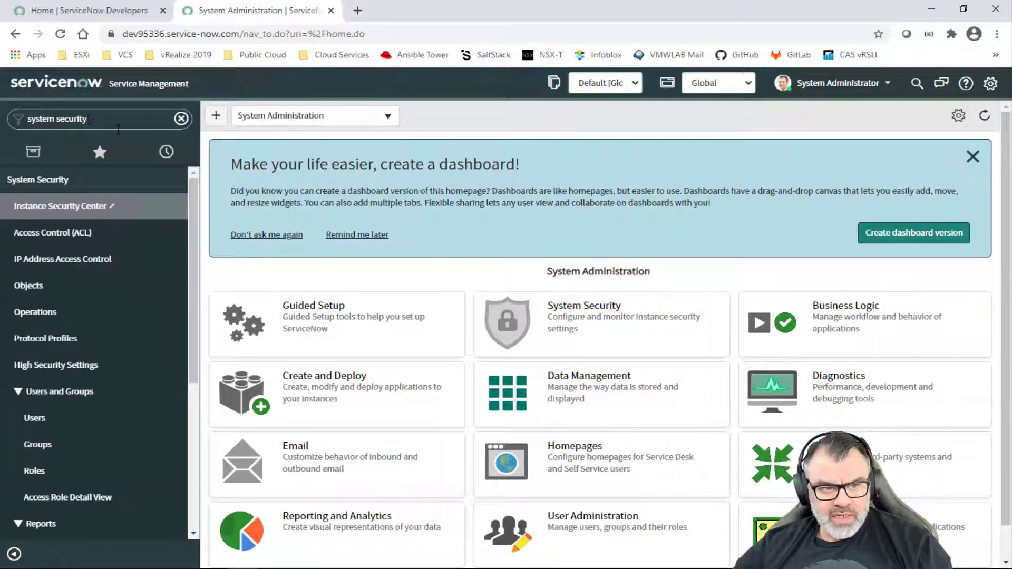
{"action": "left_click", "coordinate": [67, 420]}
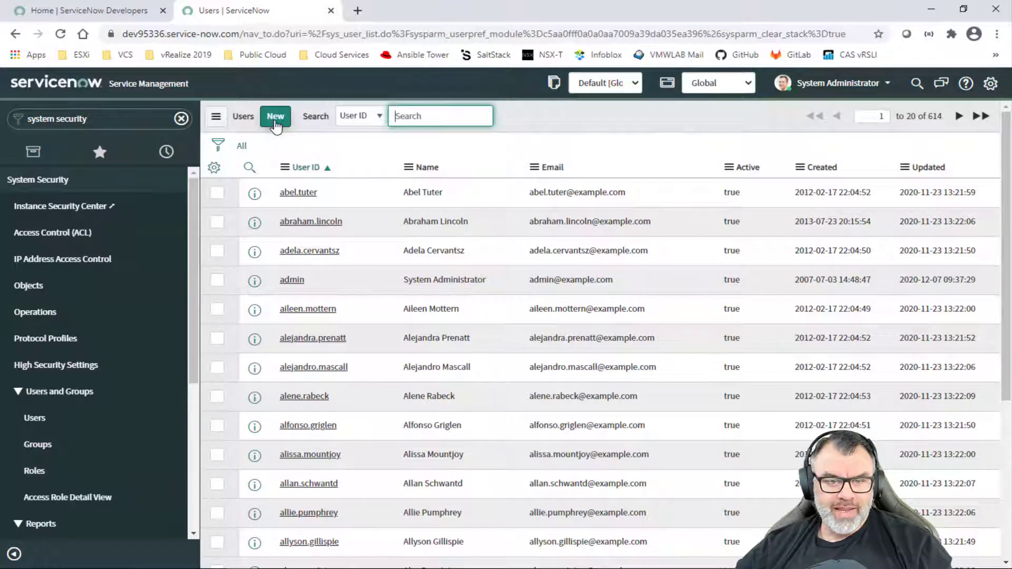
Step: Submit new user ITSM_Admin (ITSM Admin, ITSM Administrator) with a password and Canada/Eastern time zone
{"action": "left_click", "coordinate": [275, 125]}
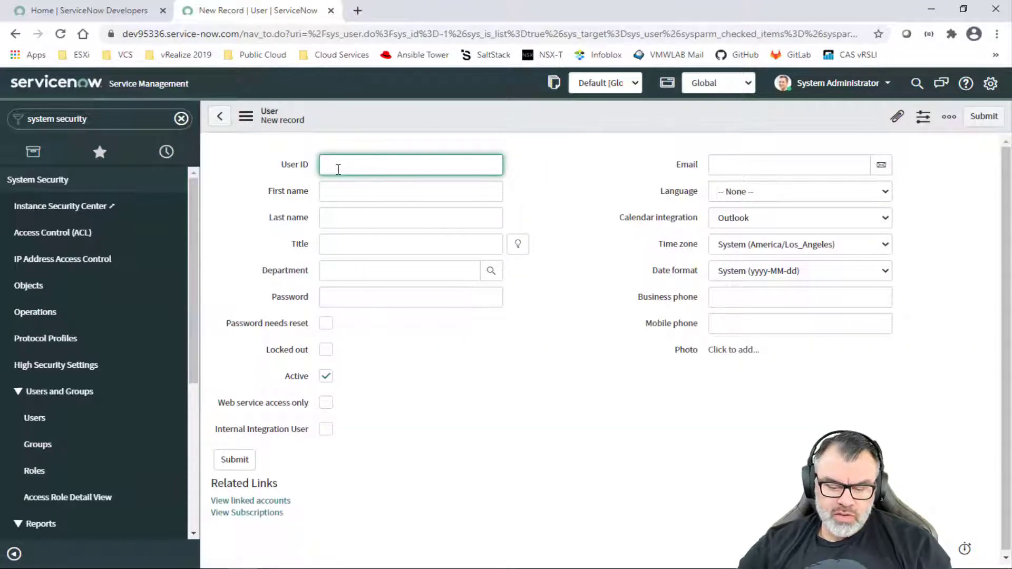
{"action": "type", "text": "ITSM_Admin"}
{"action": "key", "text": "Tab"}
{"action": "type", "text": "ITSM"}
{"action": "key", "text": "Tab"}
{"action": "type", "text": "Admin"}
{"action": "key", "text": "Tab"}
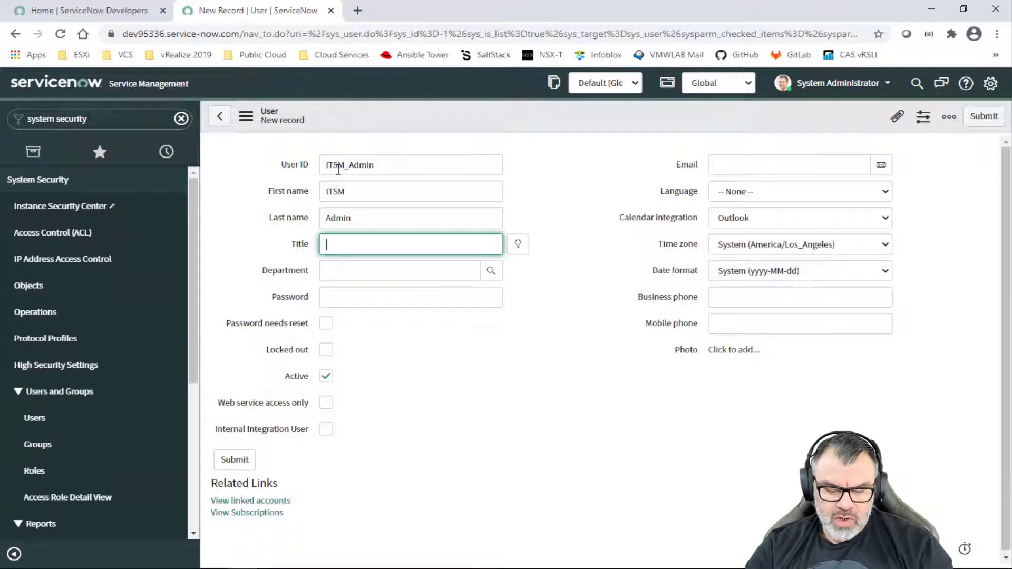
{"action": "type", "text": "Adm"}
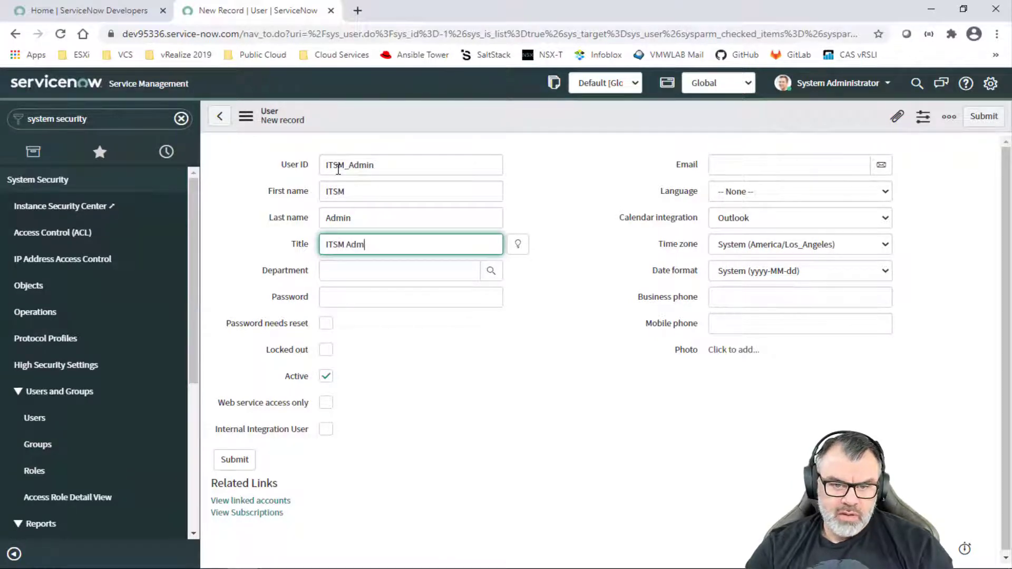
{"action": "key", "text": "Tab"}
{"action": "key", "text": "Tab"}
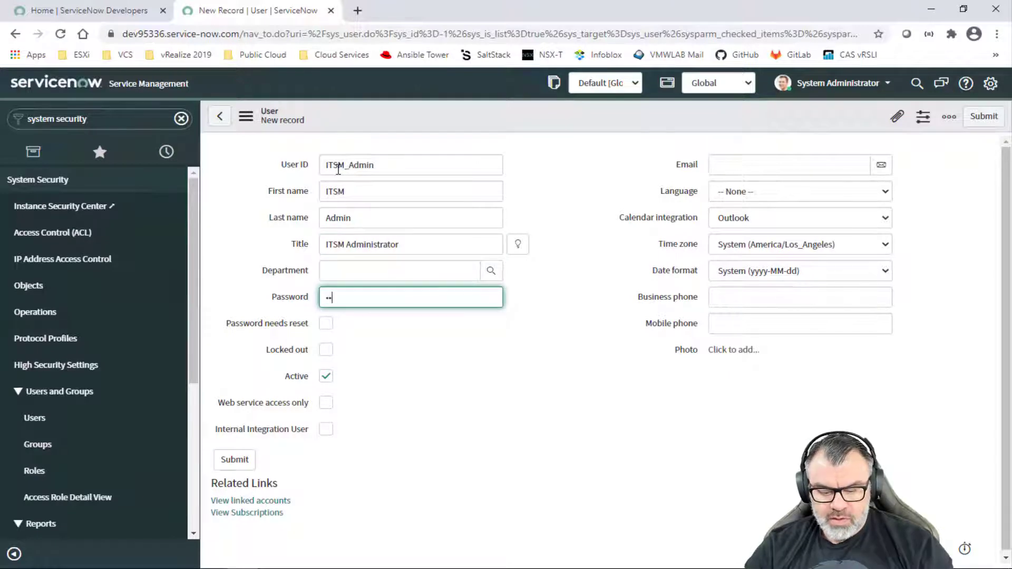
{"action": "type", "text": "••••••••"}
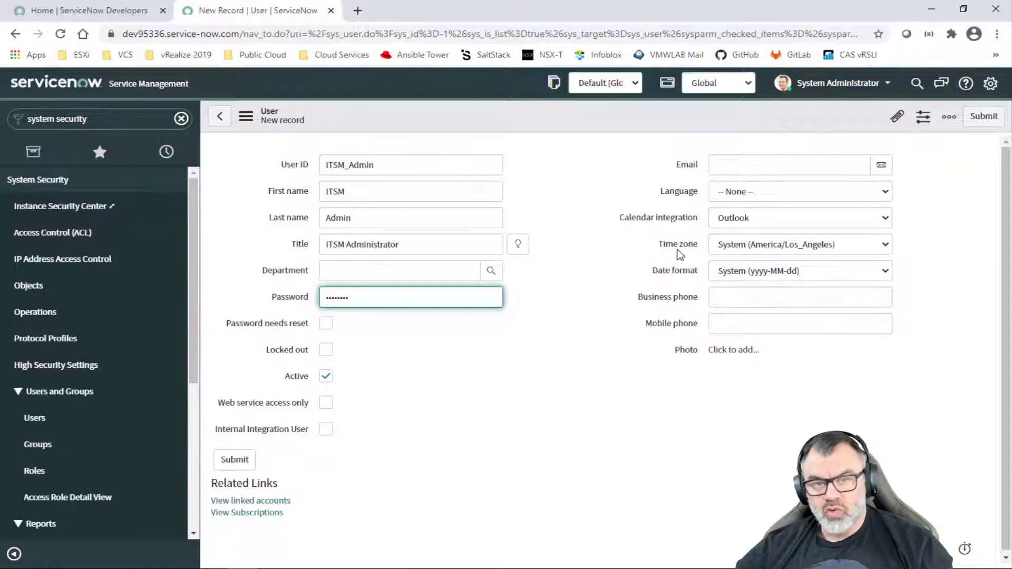
{"action": "left_click", "coordinate": [767, 254]}
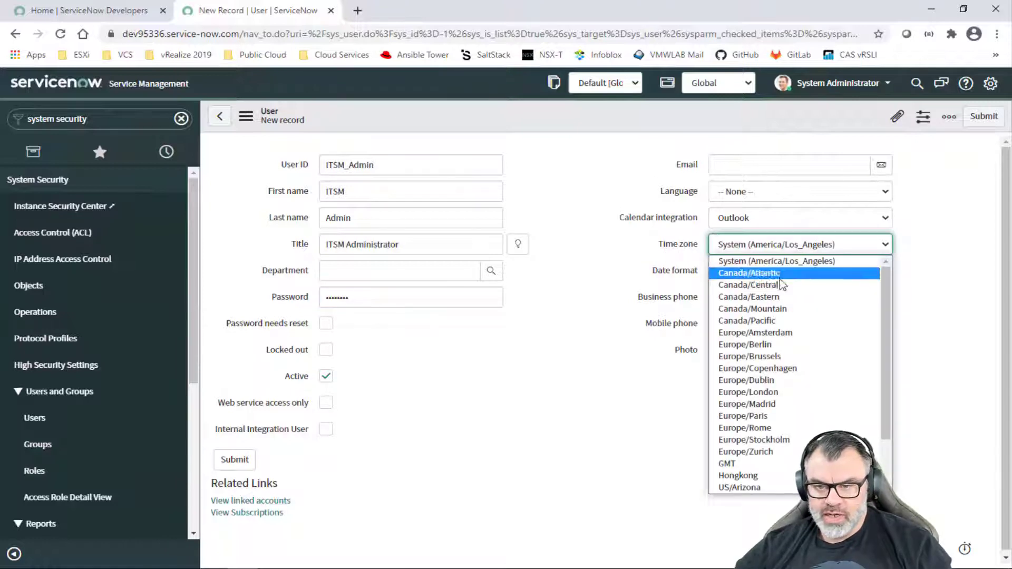
{"action": "left_click", "coordinate": [788, 296]}
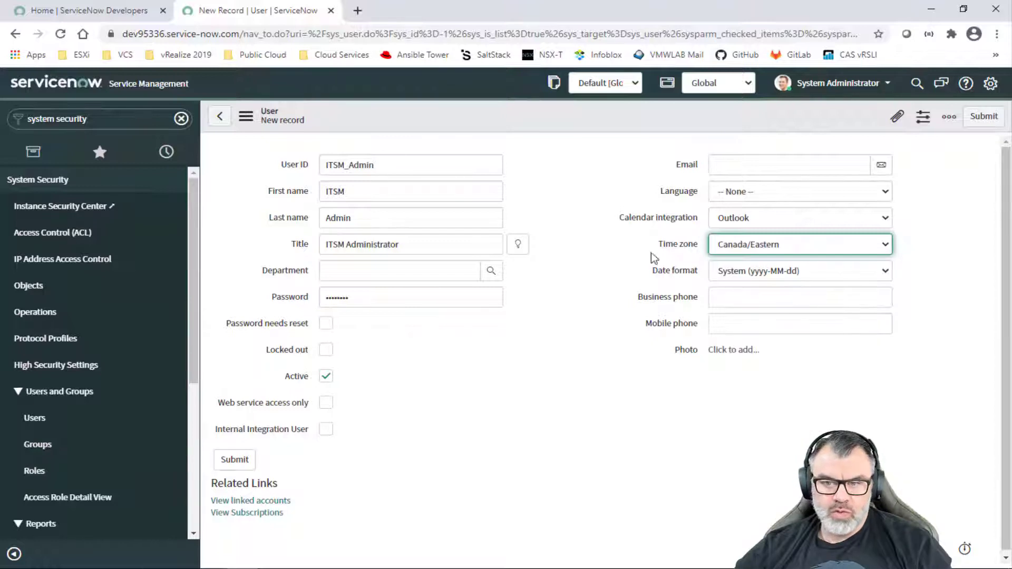
{"action": "left_click", "coordinate": [235, 459]}
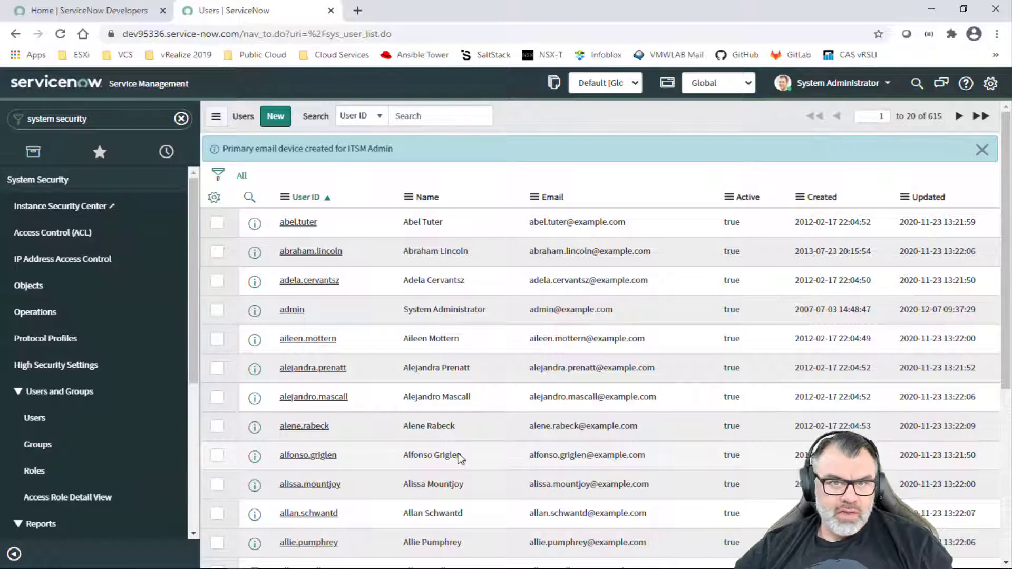
Step: Submit new user ITSM_User (ITSM User, title ITSM User) with a password and Canada/Eastern time zone
{"action": "left_click", "coordinate": [275, 116]}
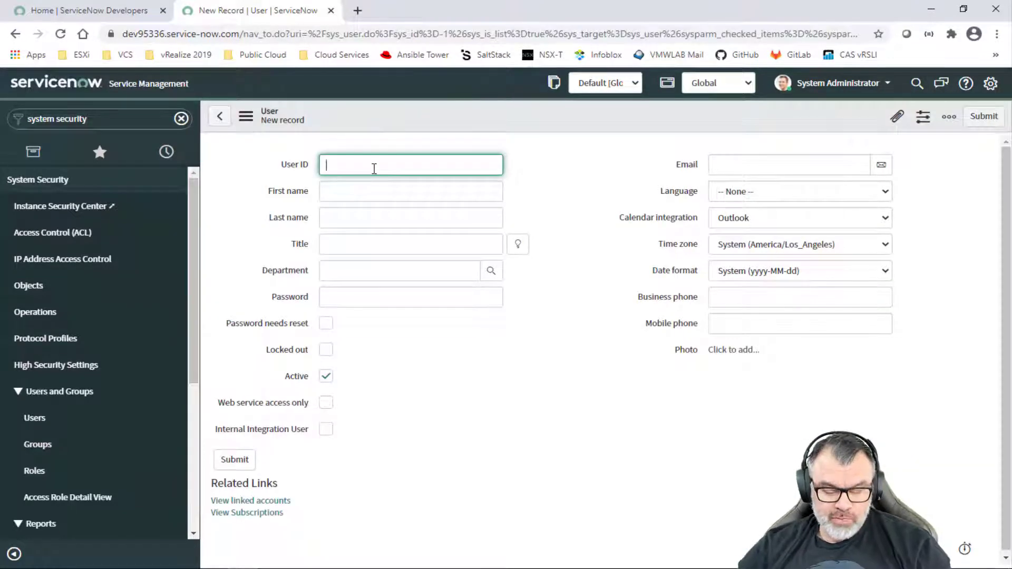
{"action": "type", "text": "ITSM_User"}
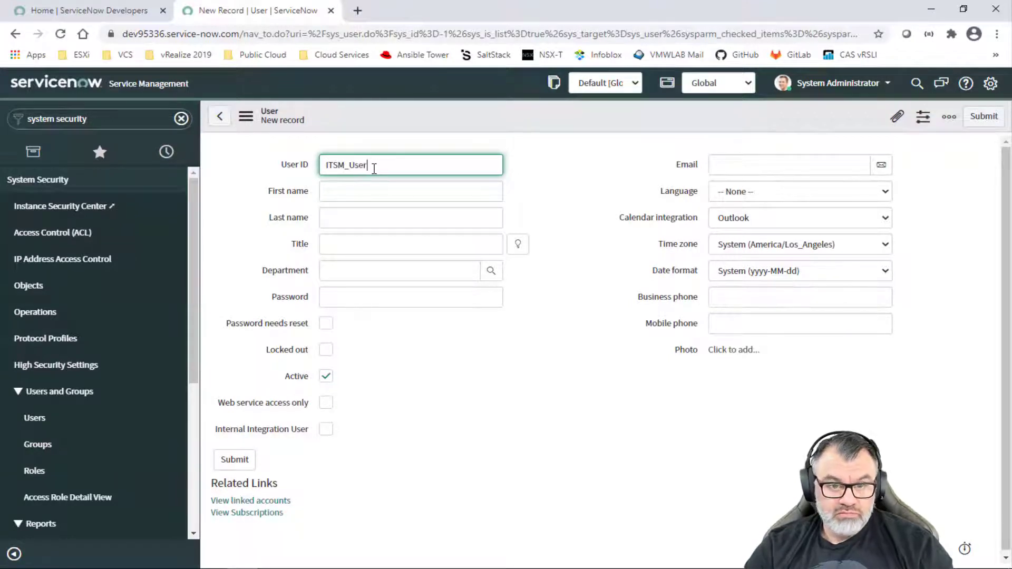
{"action": "key", "text": "Tab"}
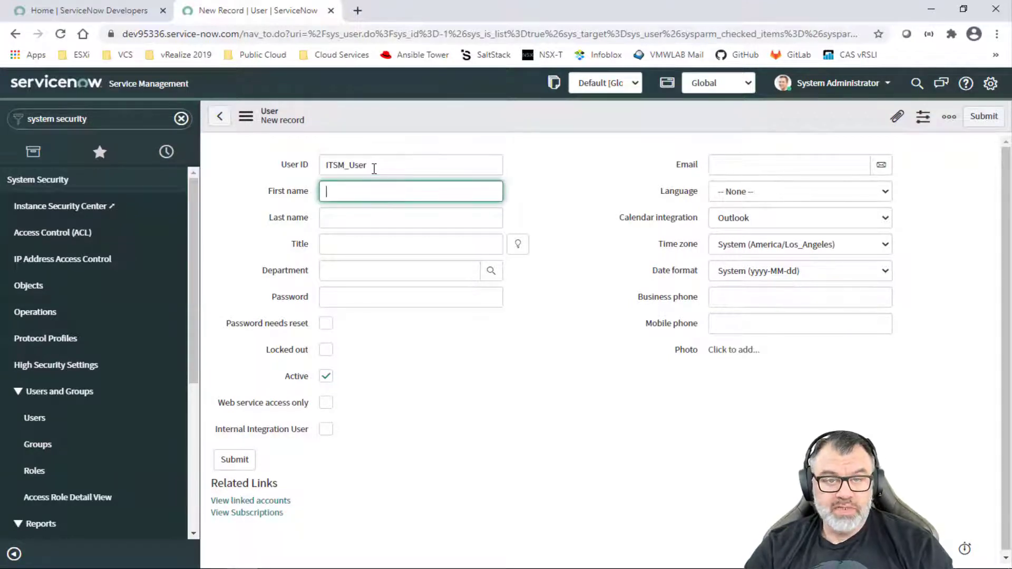
{"action": "type", "text": "ITSM"}
{"action": "key", "text": "Tab"}
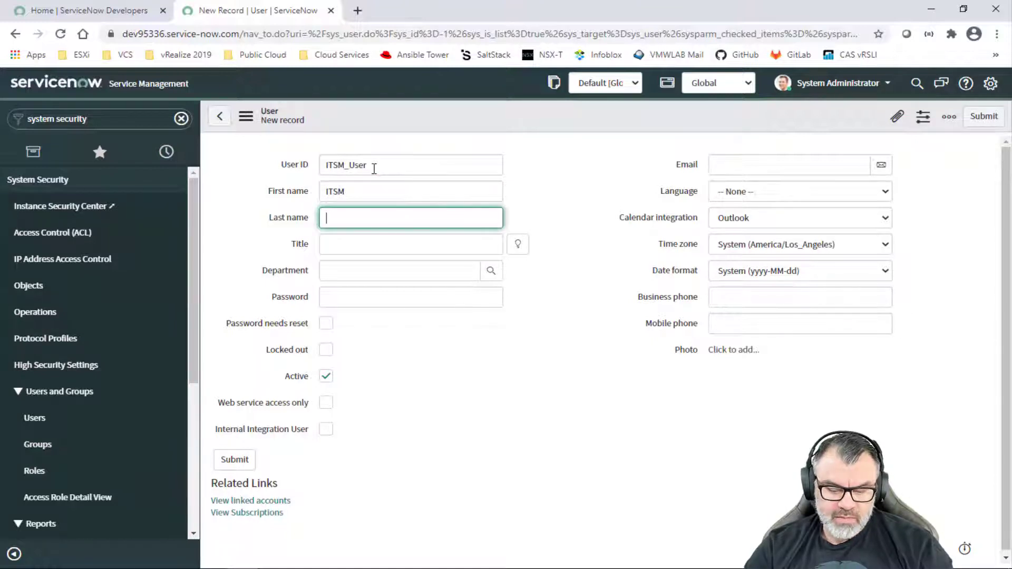
{"action": "key", "text": "Tab"}
{"action": "type", "text": "ITSM User"}
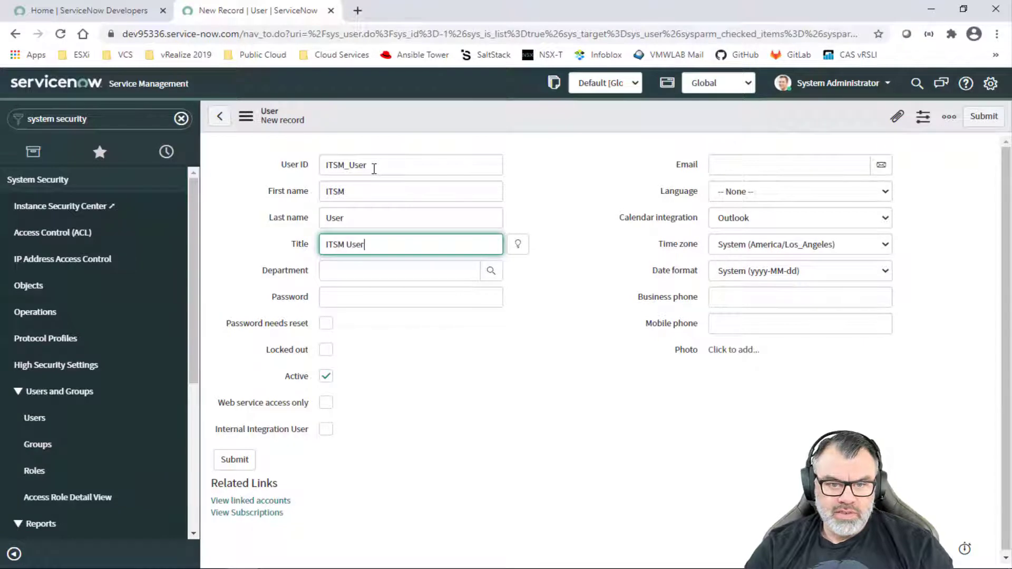
{"action": "left_click", "coordinate": [346, 303]}
{"action": "type", "text": "ad"}
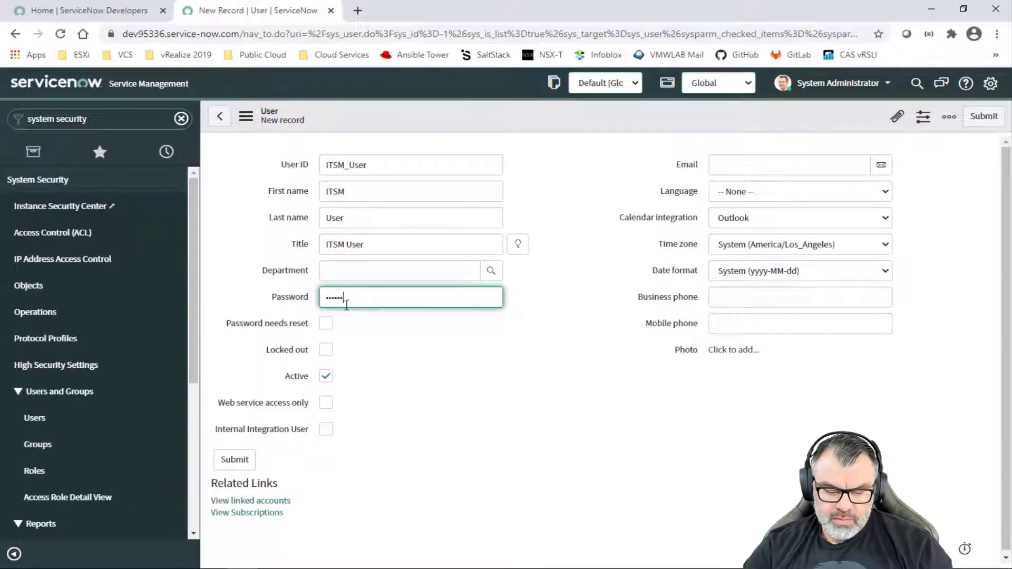
{"action": "left_click", "coordinate": [726, 246]}
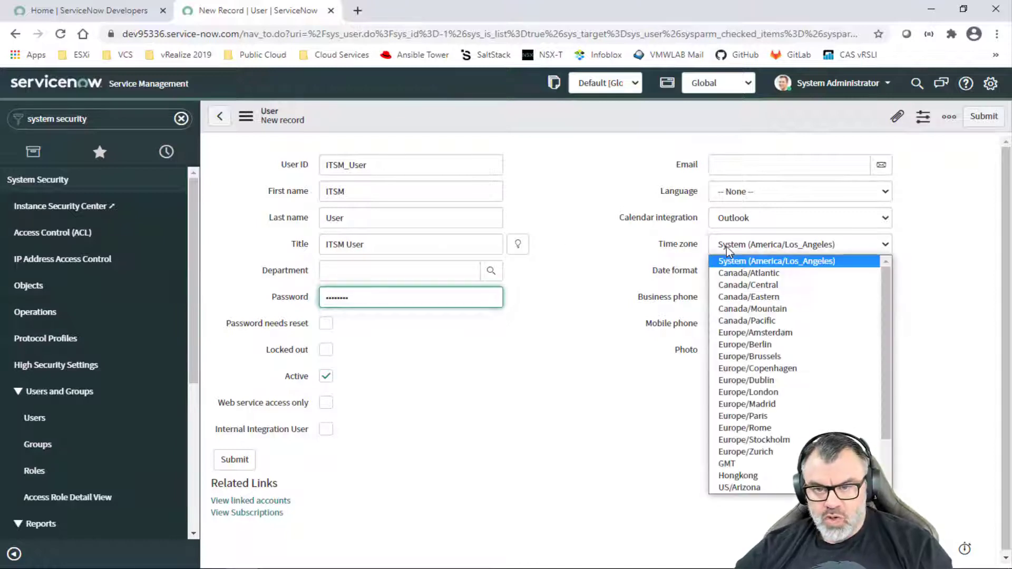
{"action": "left_click", "coordinate": [774, 296]}
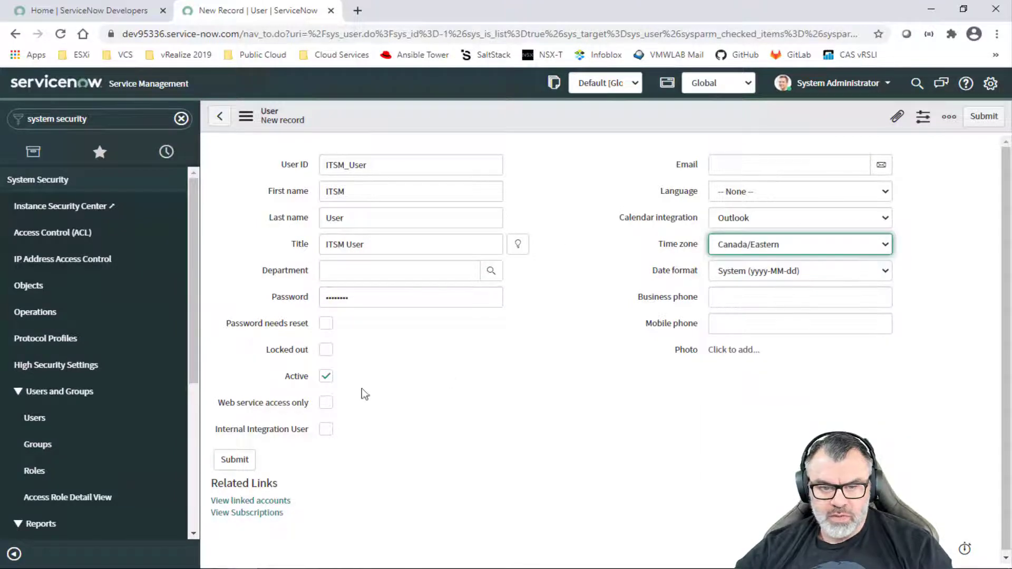
{"action": "left_click", "coordinate": [236, 462]}
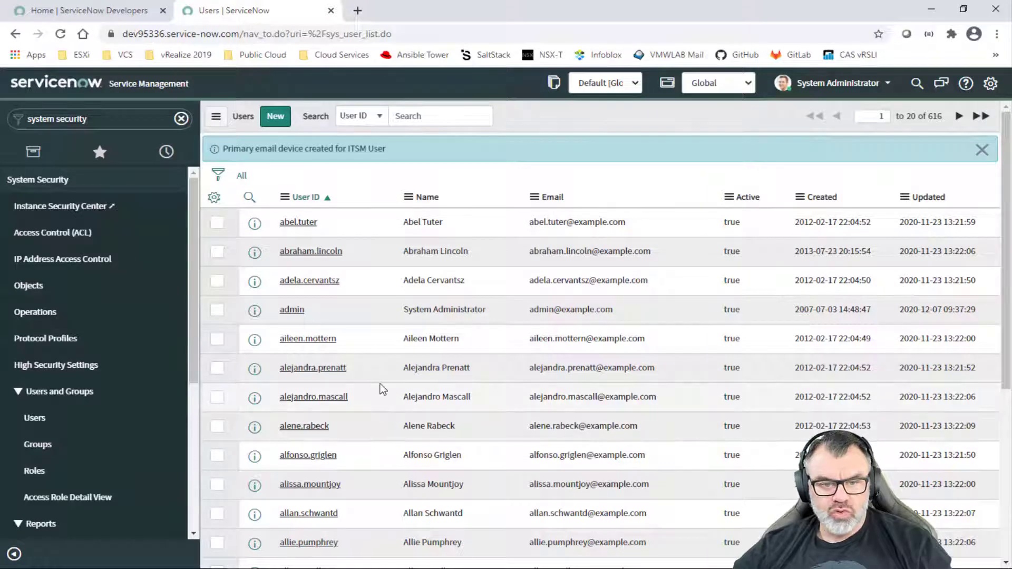
Step: Search users for 'ITSM', open ITSM_Admin, and edit its Roles related list
{"action": "left_click", "coordinate": [437, 115]}
{"action": "type", "text": "ITSM"}
{"action": "key", "text": "Return"}
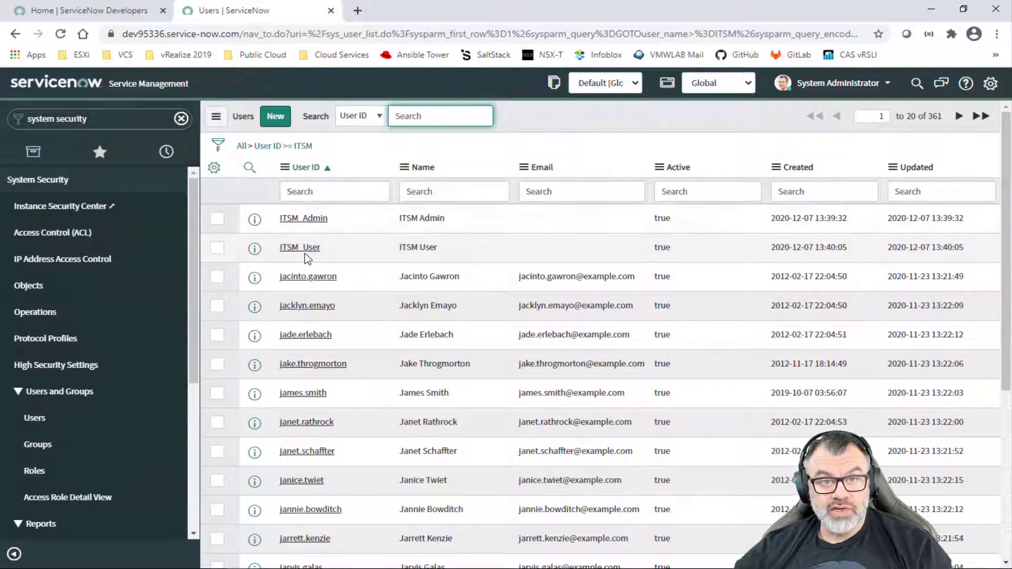
{"action": "left_click", "coordinate": [298, 219]}
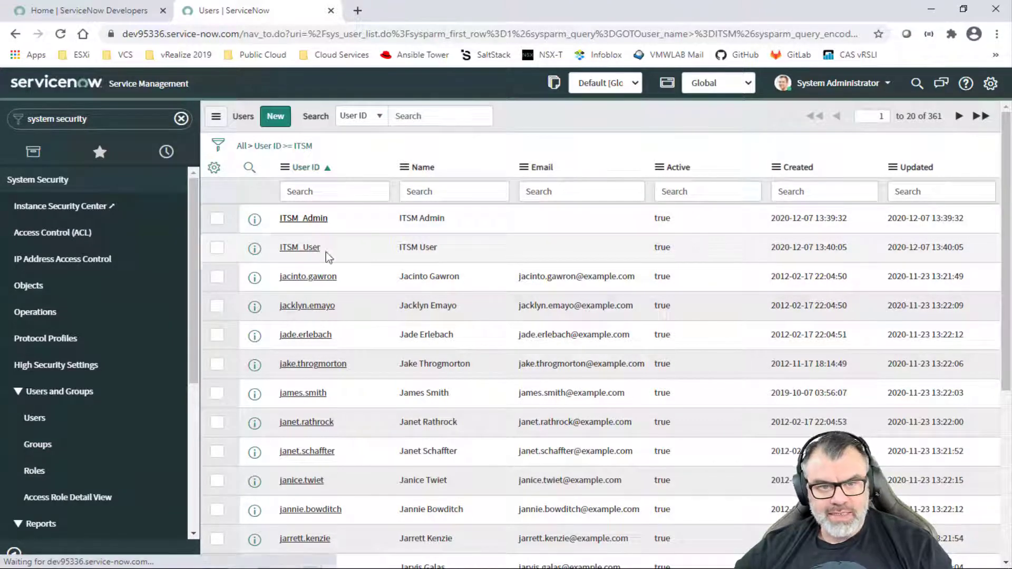
{"action": "scroll", "coordinate": [411, 479], "scroll_direction": "down", "scroll_amount": 2}
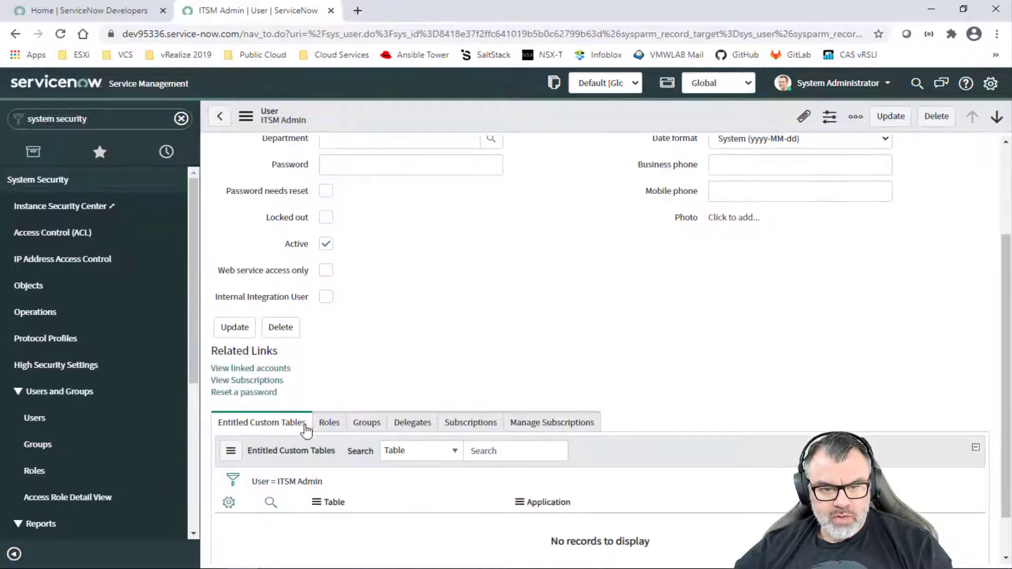
{"action": "left_click", "coordinate": [327, 423]}
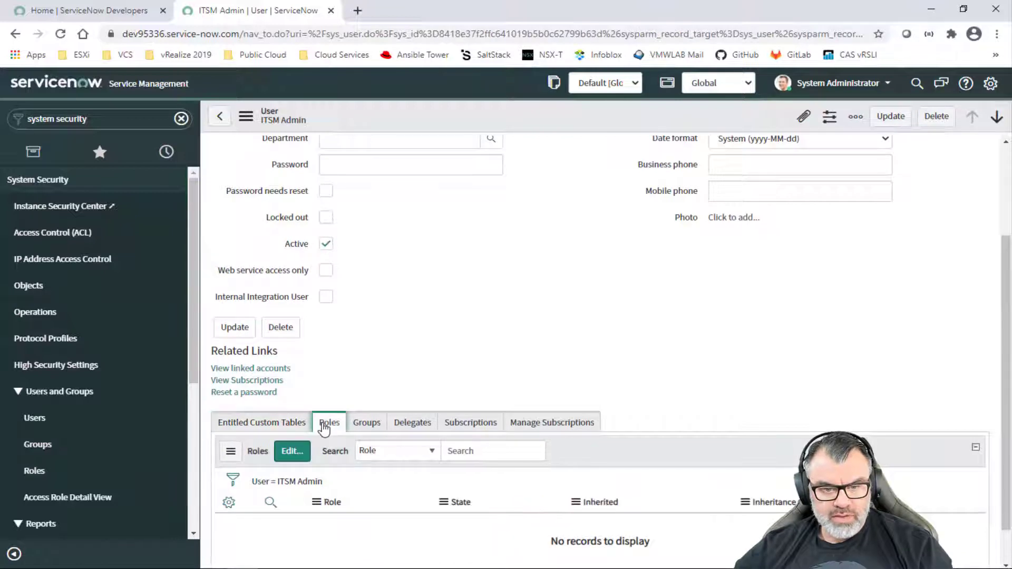
{"action": "left_click", "coordinate": [290, 455]}
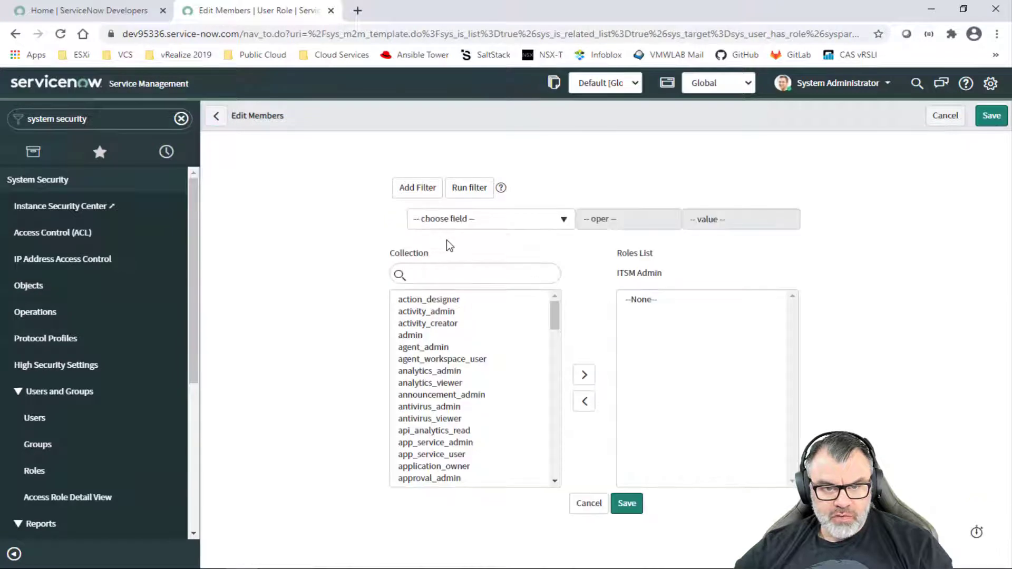
Step: Add the catalog_admin and agent_admin roles to ITSM_Admin's Roles List
{"action": "left_click", "coordinate": [439, 275]}
{"action": "type", "text": "ca"}
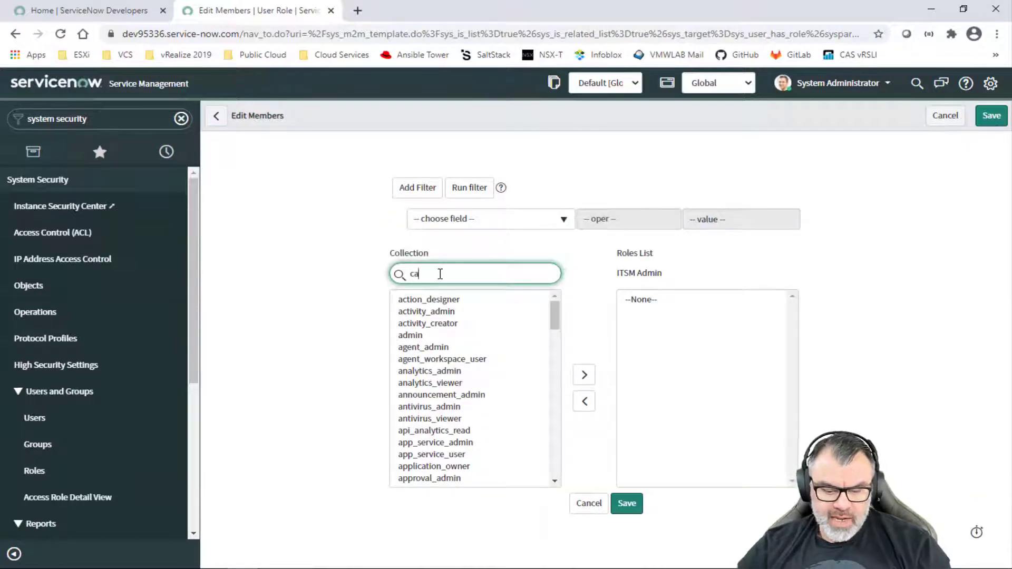
{"action": "type", "text": "talo"}
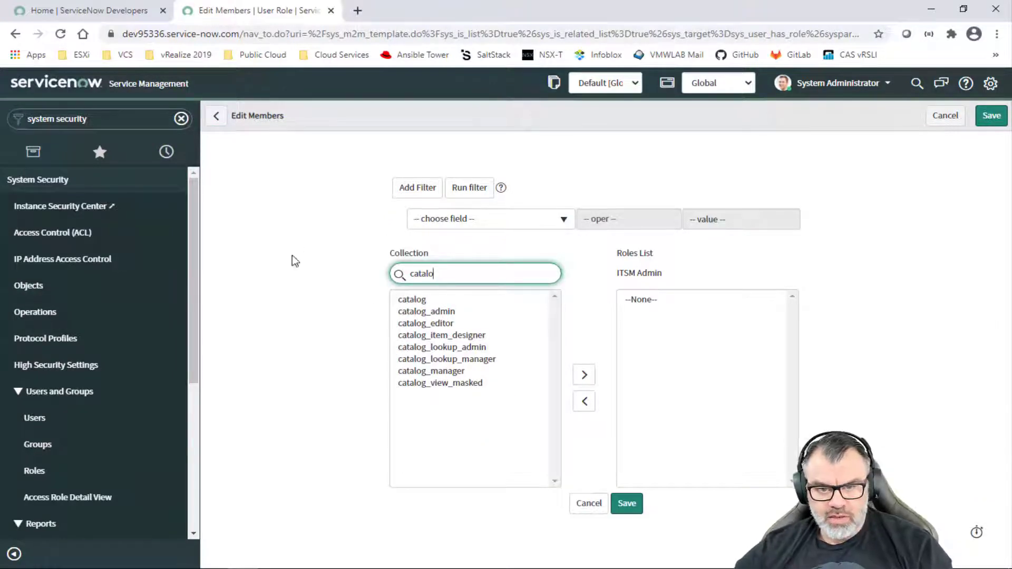
{"action": "left_click", "coordinate": [442, 311]}
{"action": "left_click", "coordinate": [584, 375]}
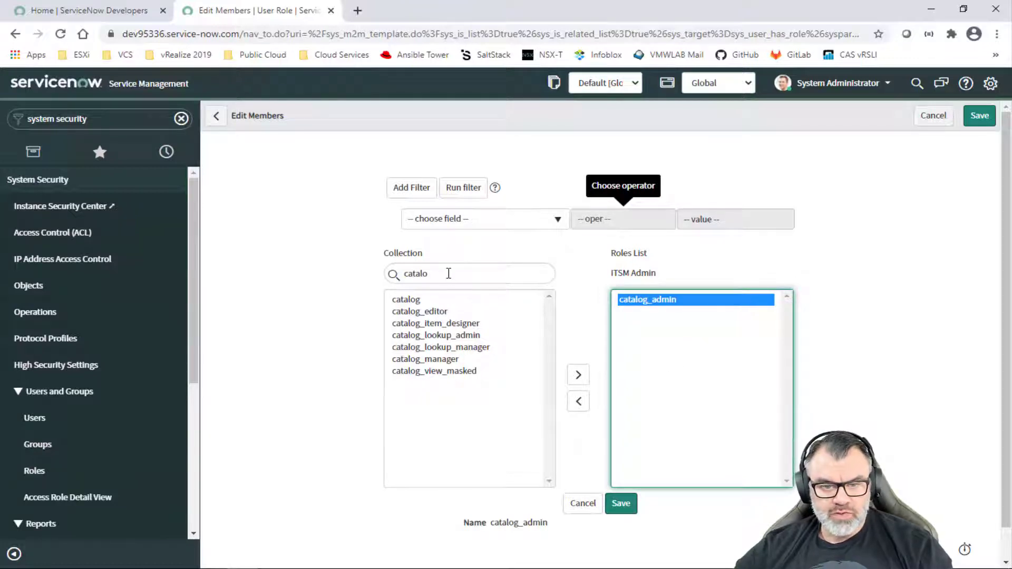
{"action": "left_click_drag", "start_coordinate": [449, 273], "coordinate": [374, 279]}
{"action": "type", "text": "ag"}
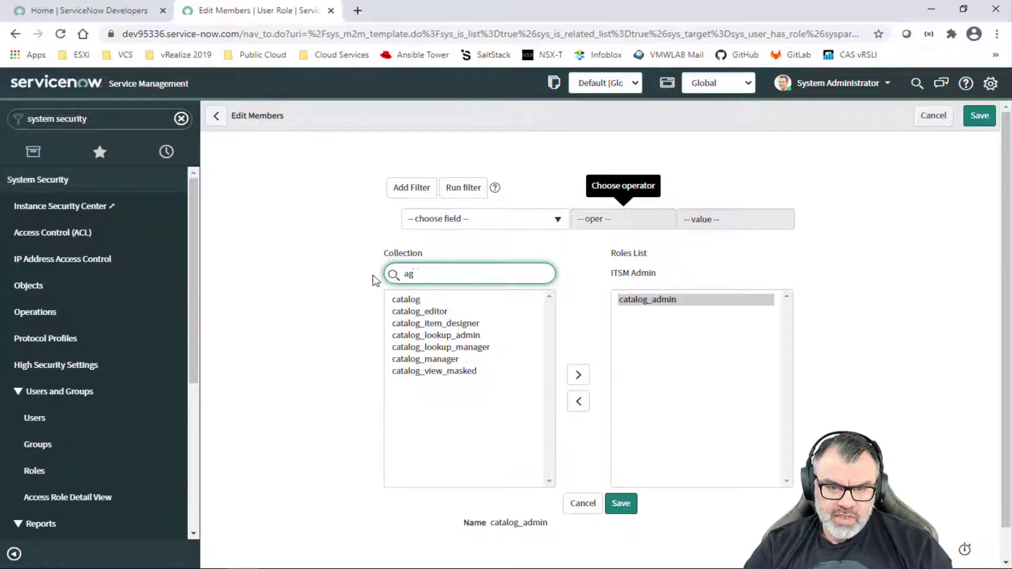
{"action": "type", "text": "ent"}
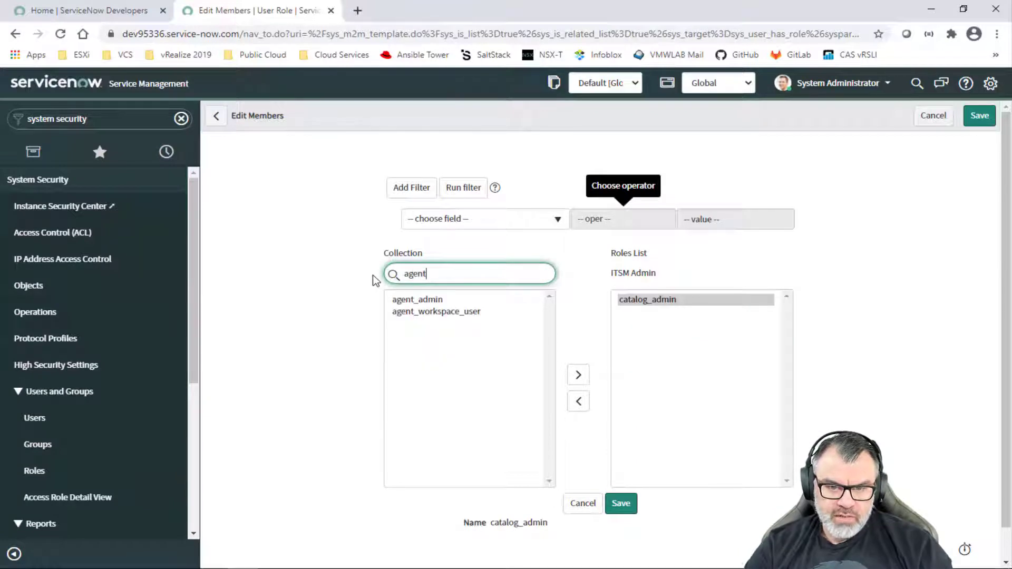
{"action": "left_click", "coordinate": [422, 300]}
{"action": "left_click", "coordinate": [579, 374]}
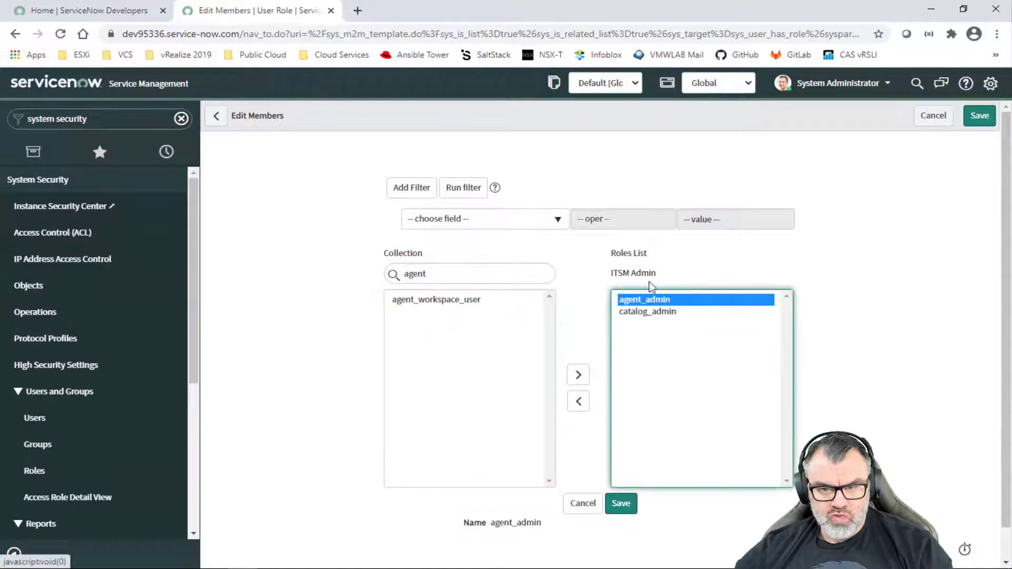
Step: Add x_vmw_cloudservice.vra_catalog_admin and x_vmw_cloudservice.vra_end_user roles, then save the assignments
{"action": "left_click", "coordinate": [423, 284]}
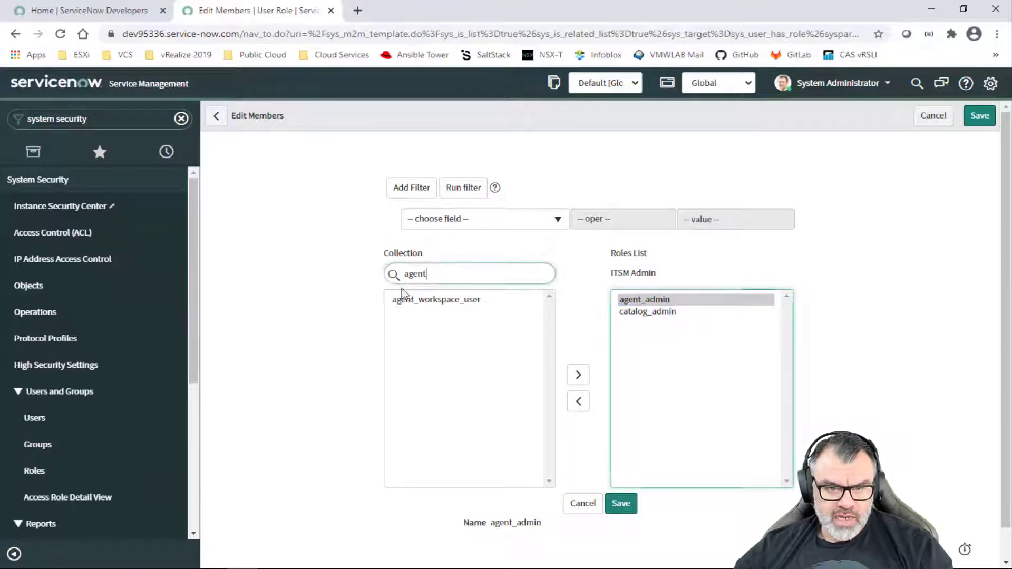
{"action": "left_click_drag", "start_coordinate": [423, 286], "coordinate": [381, 289]}
{"action": "type", "text": "x_"}
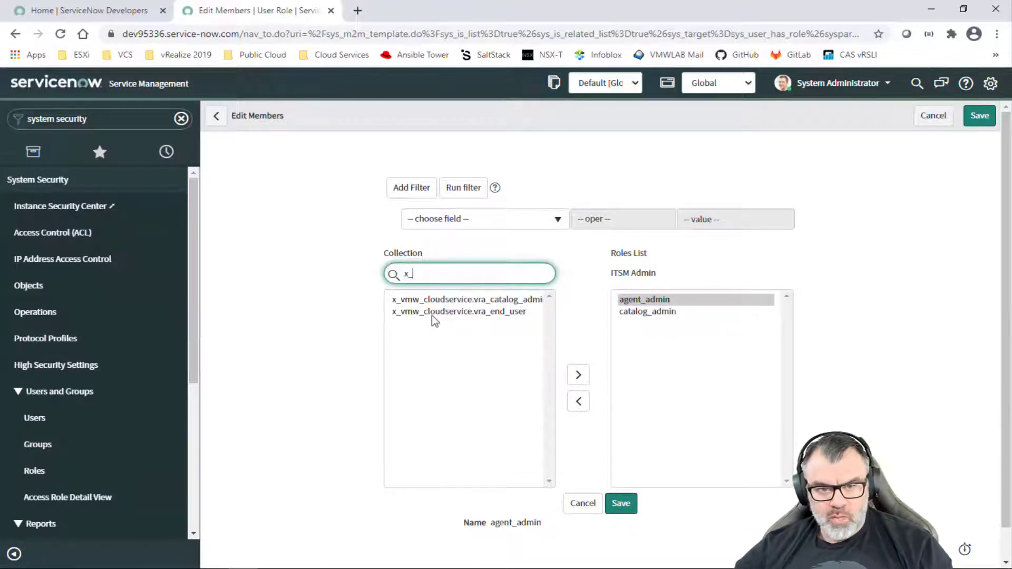
{"action": "left_click", "coordinate": [514, 306]}
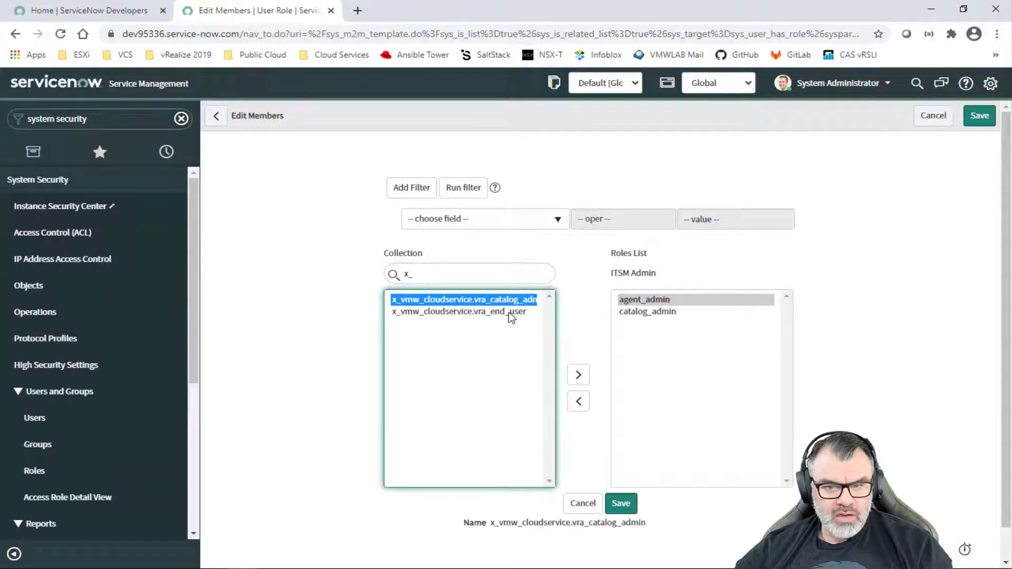
{"action": "left_click", "coordinate": [507, 313]}
{"action": "double_click", "coordinate": [502, 300]}
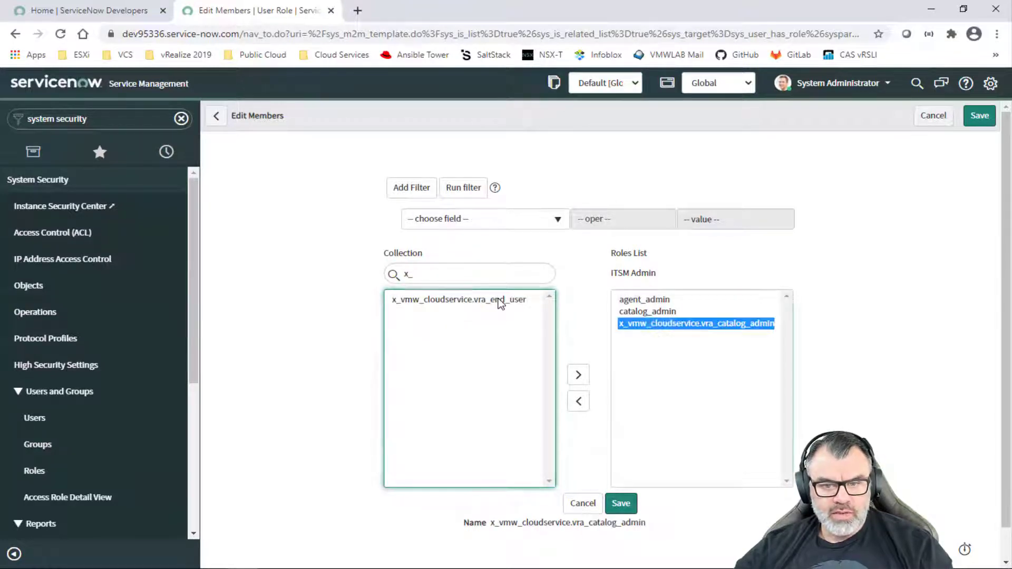
{"action": "double_click", "coordinate": [500, 301]}
{"action": "left_click", "coordinate": [656, 336]}
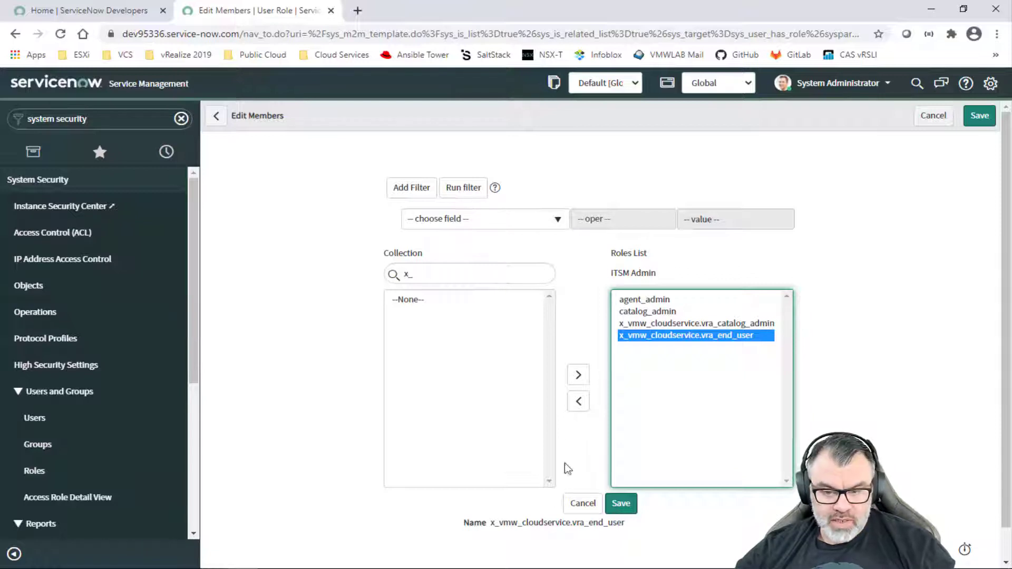
{"action": "left_click", "coordinate": [626, 509]}
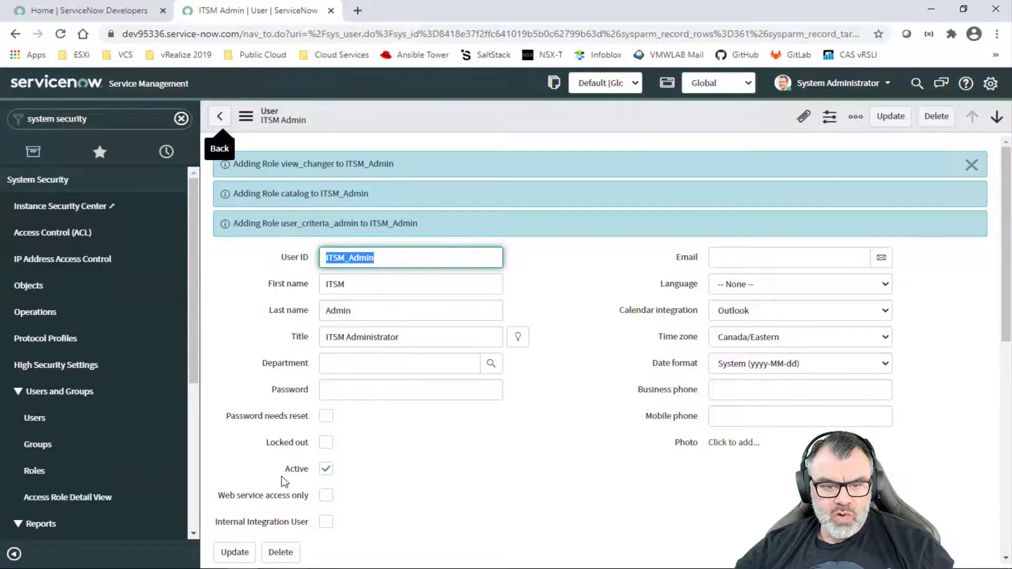
Step: Update ITSM_Admin, search users for 'ITSM', and edit ITSM_User's roles
{"action": "left_click", "coordinate": [232, 554]}
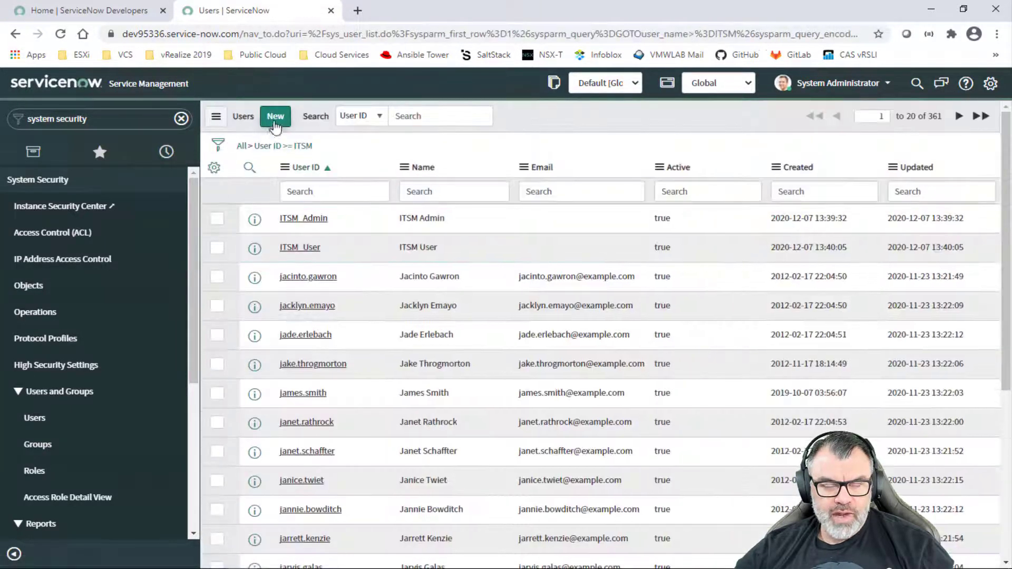
{"action": "left_click", "coordinate": [414, 116]}
{"action": "type", "text": "ITSM"}
{"action": "key", "text": "Return"}
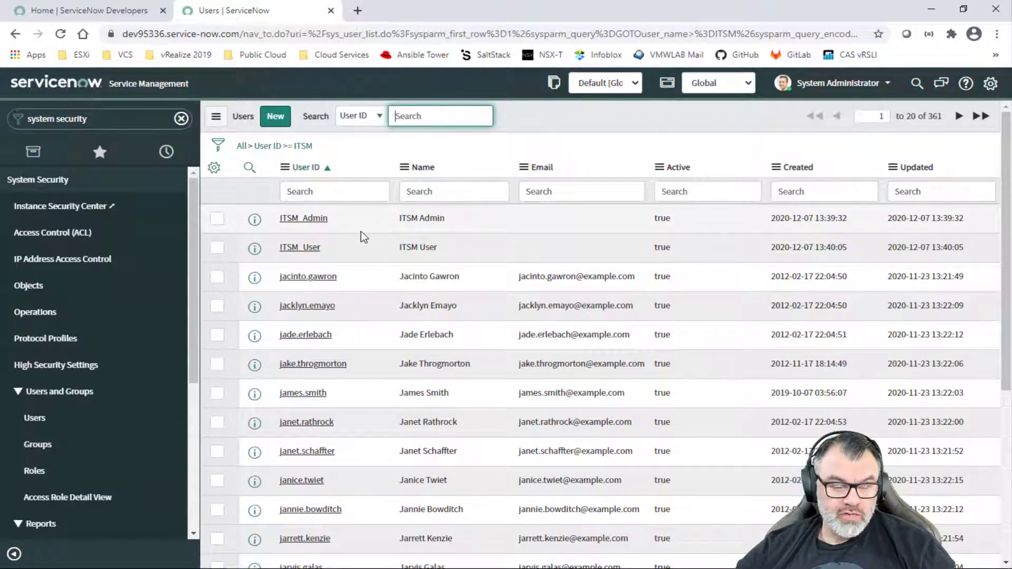
{"action": "left_click", "coordinate": [306, 252]}
{"action": "scroll", "coordinate": [305, 425], "scroll_direction": "down", "scroll_amount": 3}
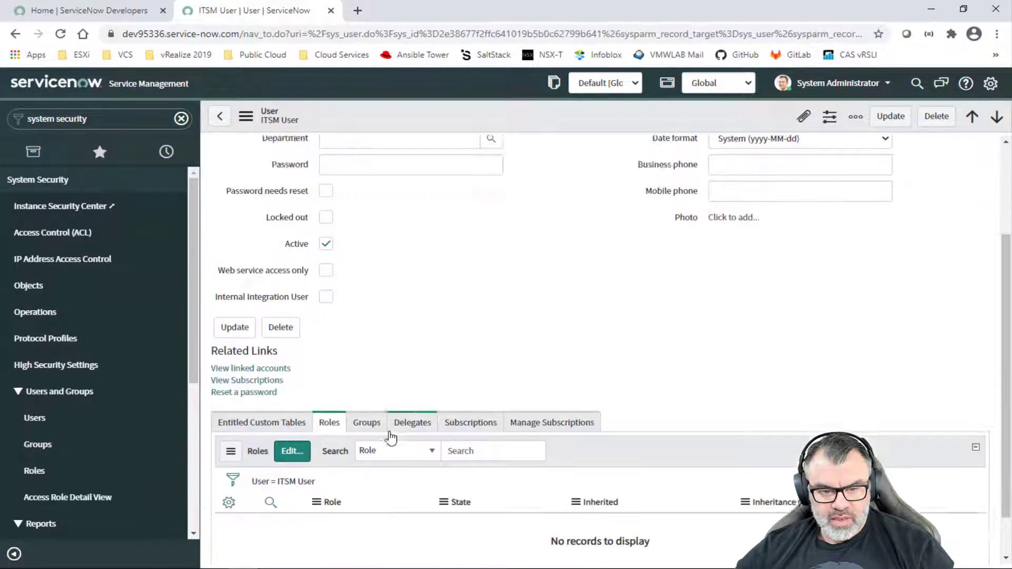
{"action": "left_click", "coordinate": [290, 401]}
Step: Give ITSM_User the x_vmw_cloudservice.vra_end_user role, save, and update the record
{"action": "left_click", "coordinate": [445, 273]}
{"action": "type", "text": "x_"}
{"action": "double_click", "coordinate": [494, 312]}
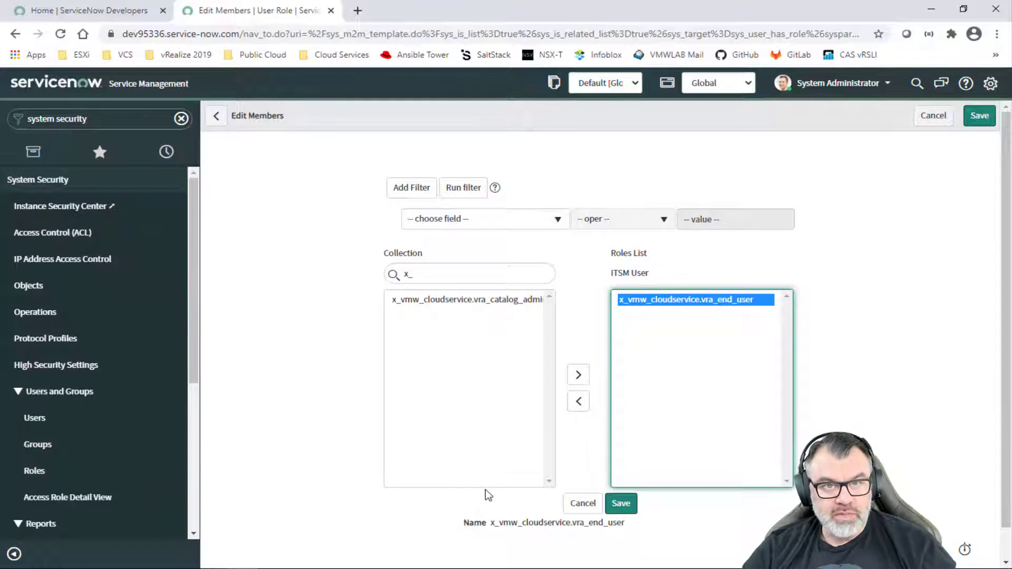
{"action": "left_click", "coordinate": [621, 504]}
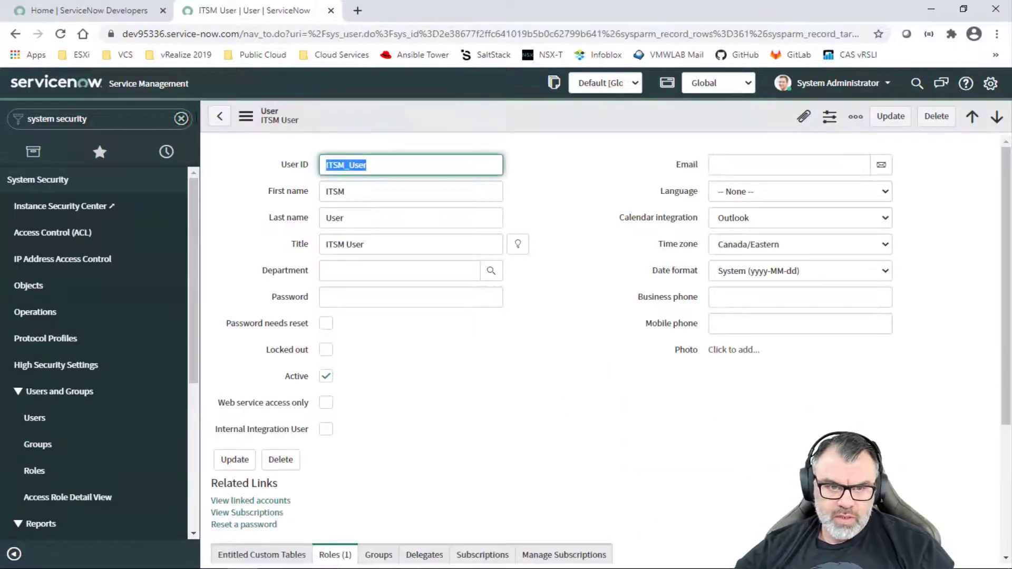
{"action": "left_click", "coordinate": [235, 459]}
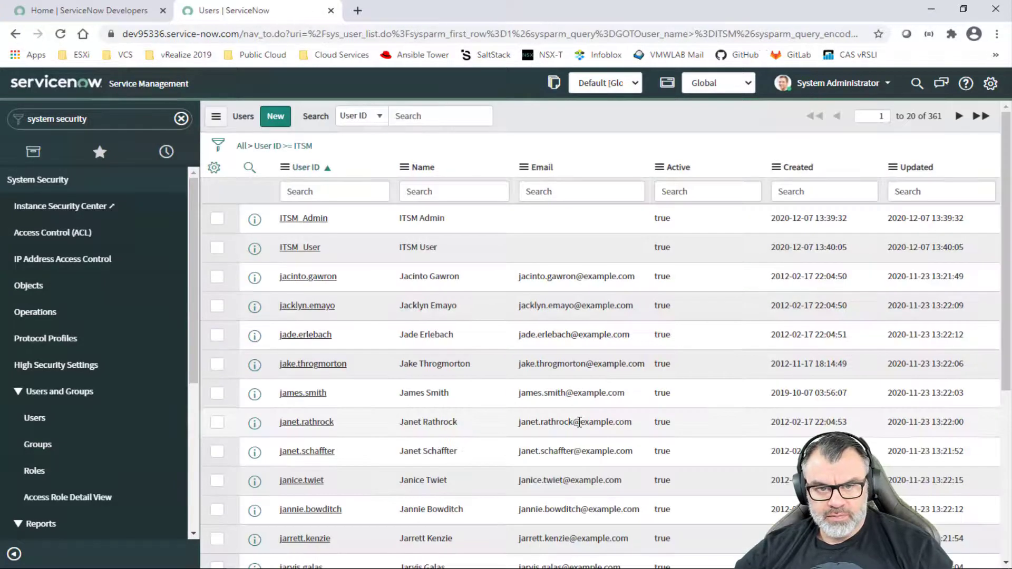